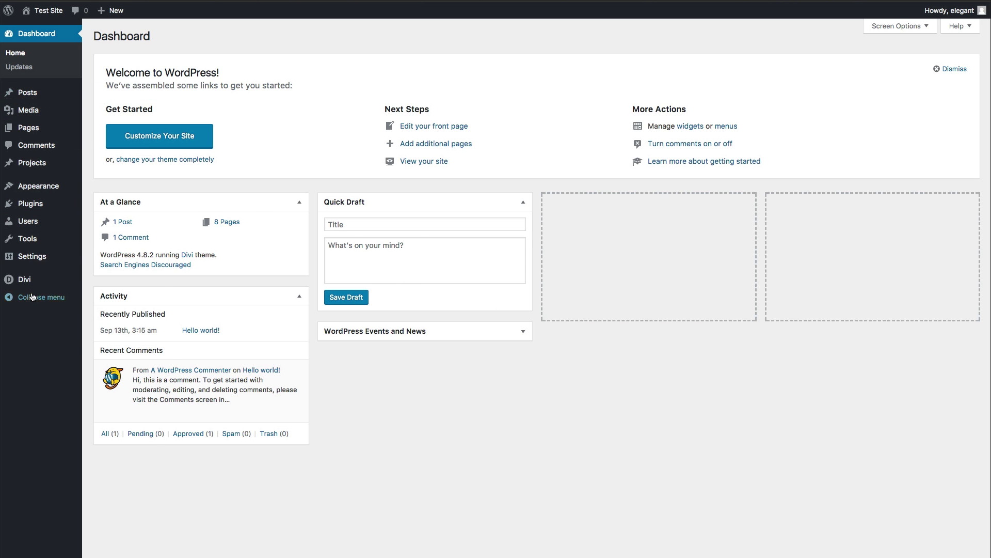
Open the Divi Theme Customizer for the Test Site from the admin sidebar's Divi menu
mouse_move(28, 283)
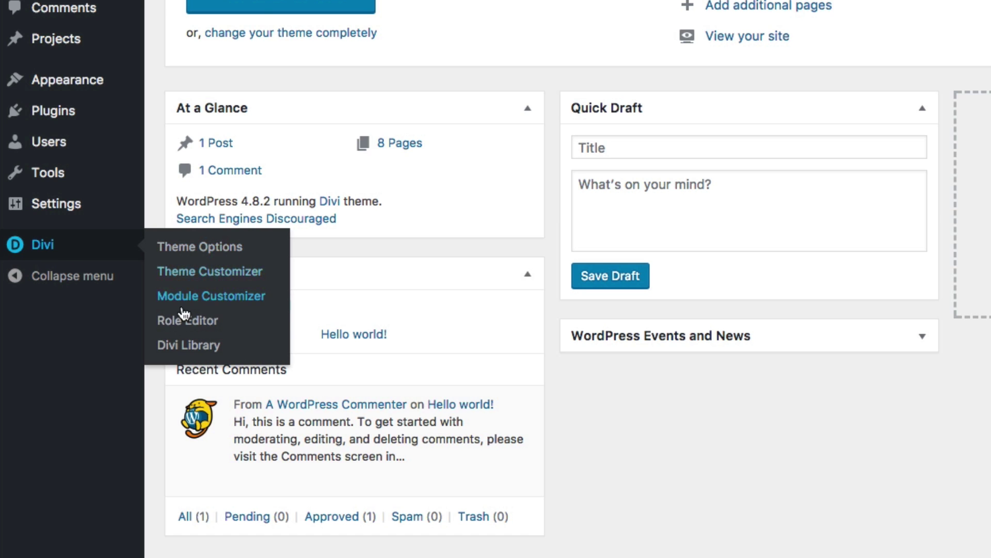
click(190, 279)
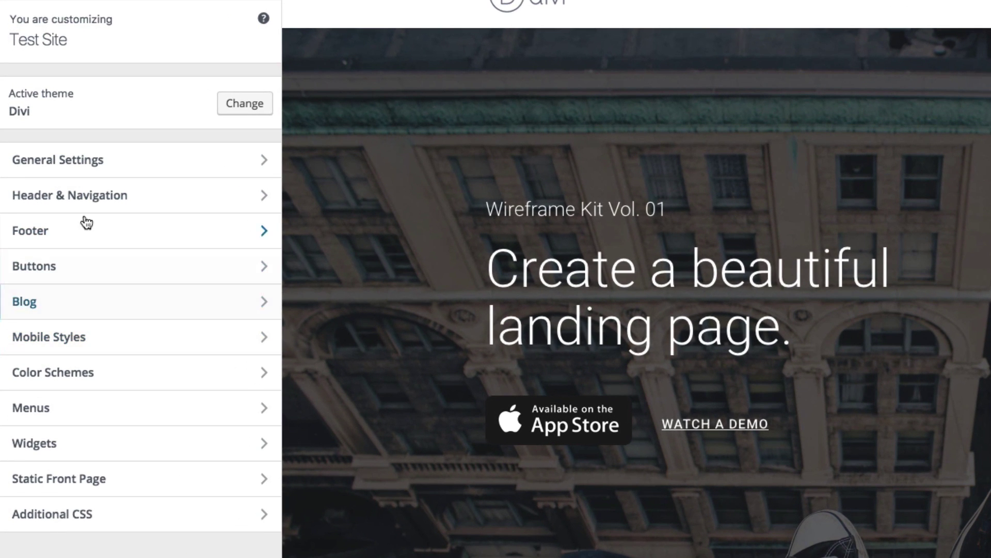
Open Mobile Styles and scroll through the narrow tablet-width preview of the landing page
click(96, 346)
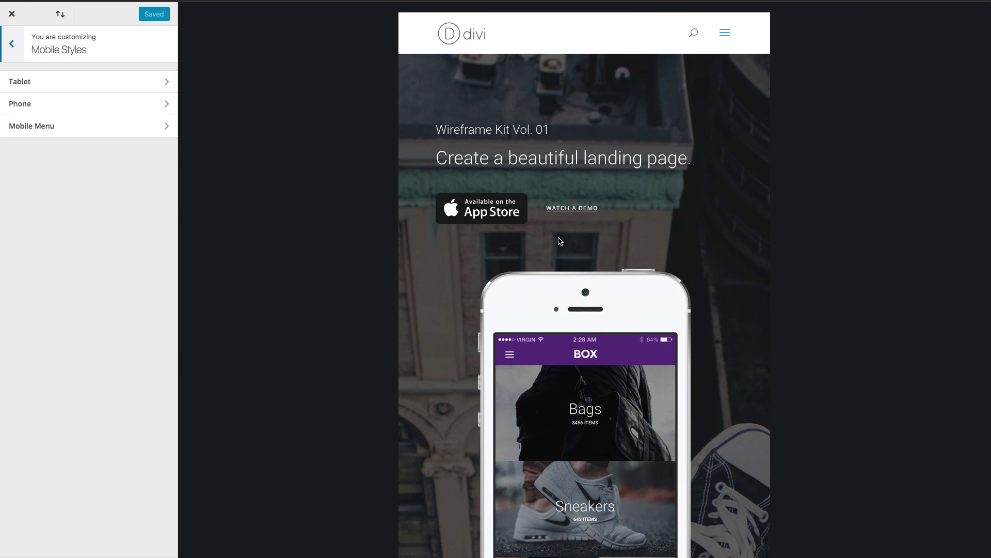
scroll(500, 231, down, 3)
scroll(500, 232, down, 15)
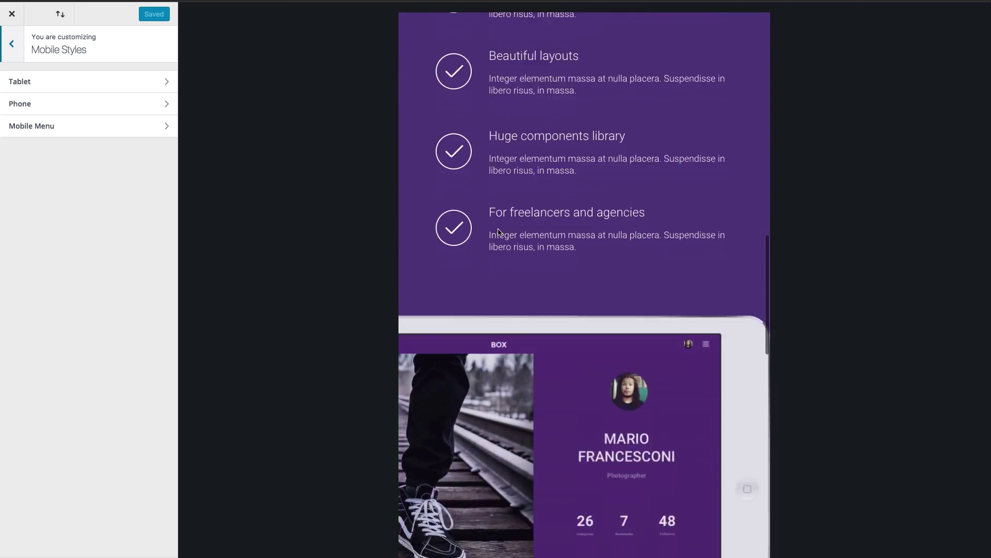
scroll(500, 232, down, 16)
scroll(500, 232, up, 20)
scroll(499, 233, up, 7)
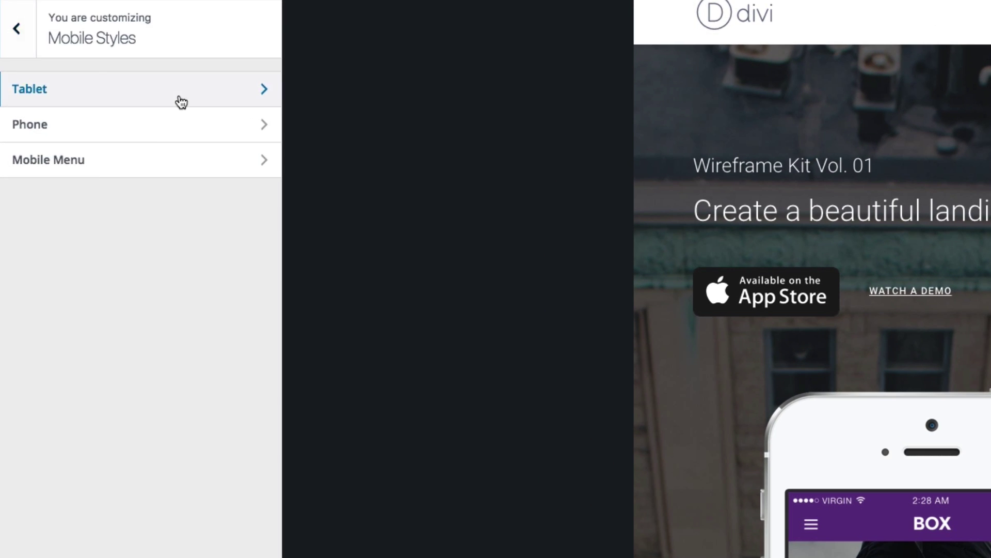
Glance at the Tablet settings, then open the Phone settings and scroll its preview
click(135, 93)
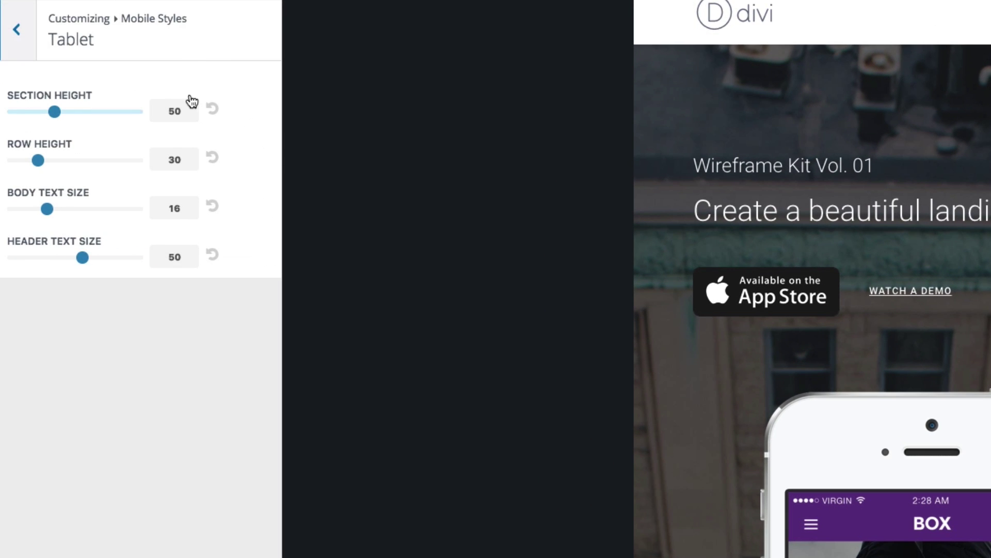
click(13, 40)
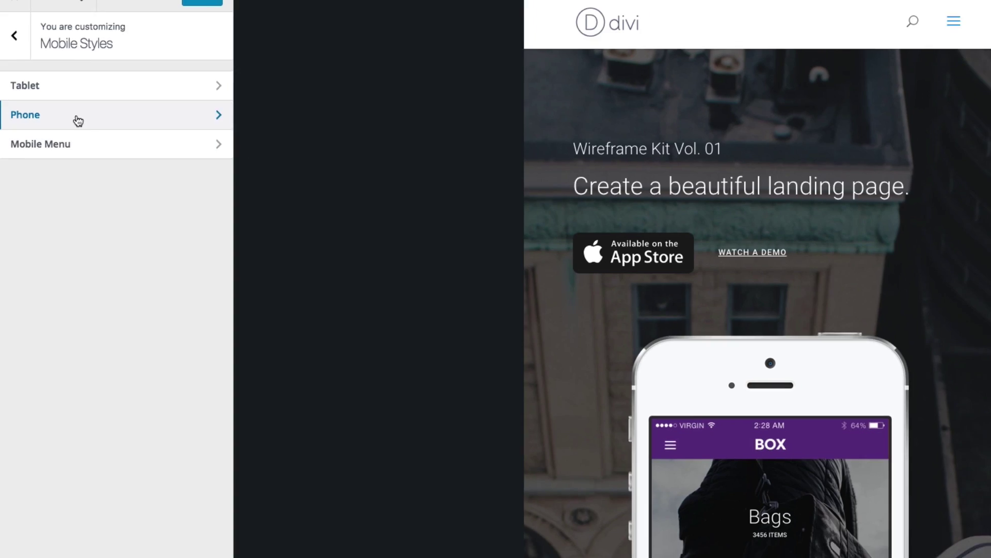
click(92, 126)
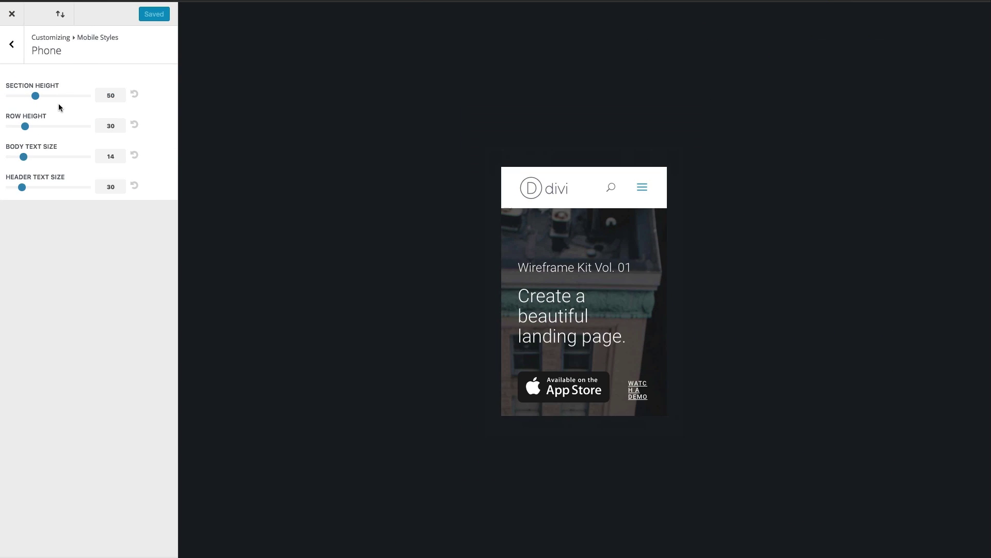
scroll(586, 292, down, 10)
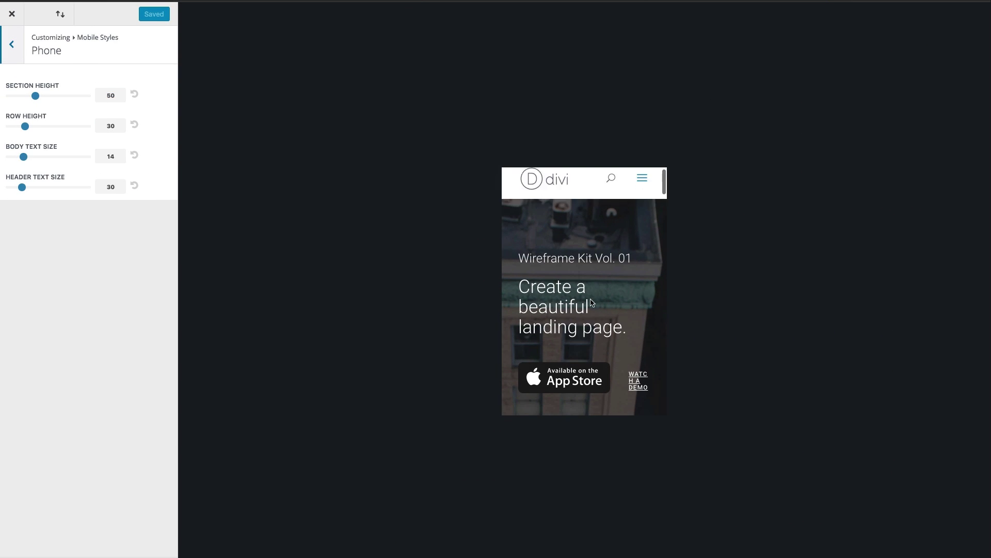
scroll(592, 302, down, 15)
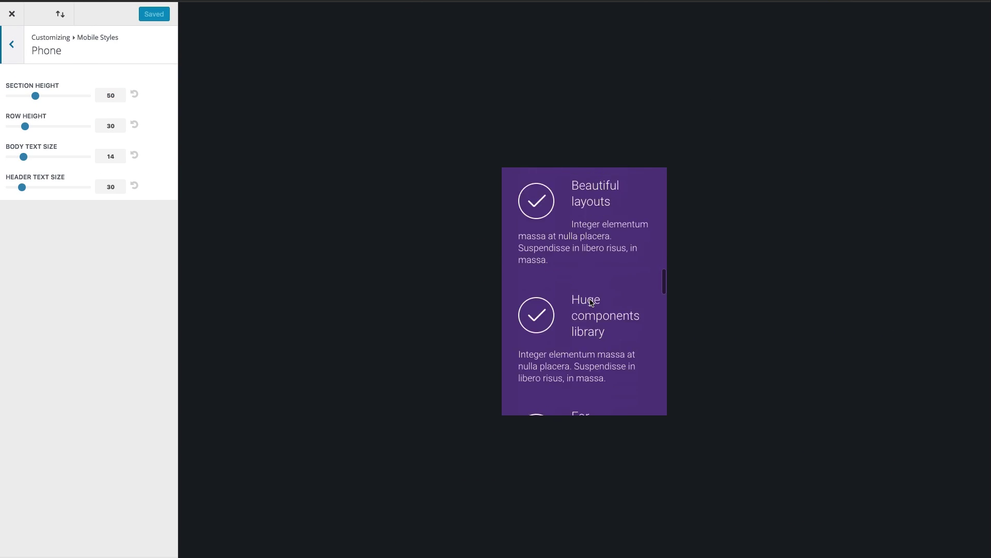
scroll(590, 299, down, 5)
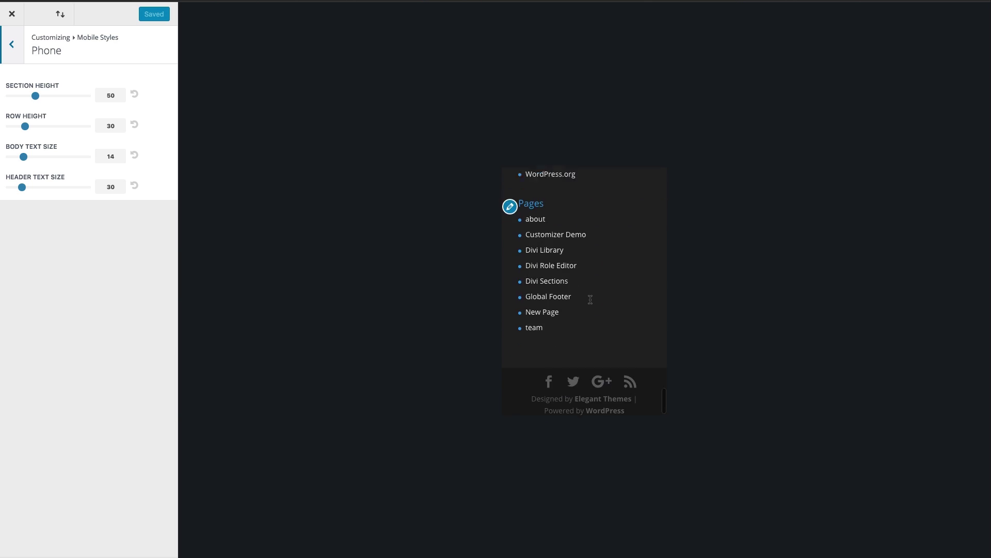
scroll(590, 300, up, 20)
scroll(591, 300, up, 10)
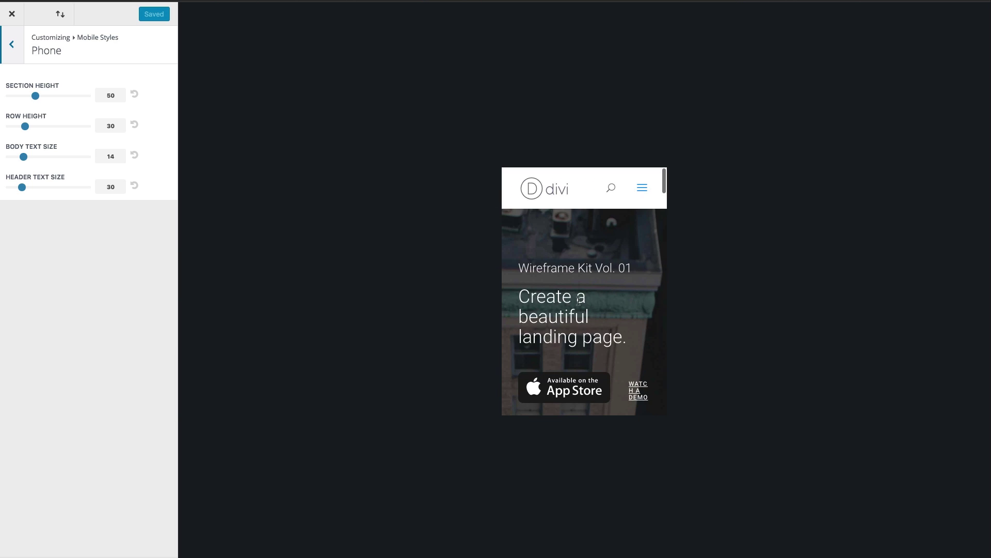
Revisit the Tablet settings and return to the Mobile Styles overview
click(14, 48)
click(37, 80)
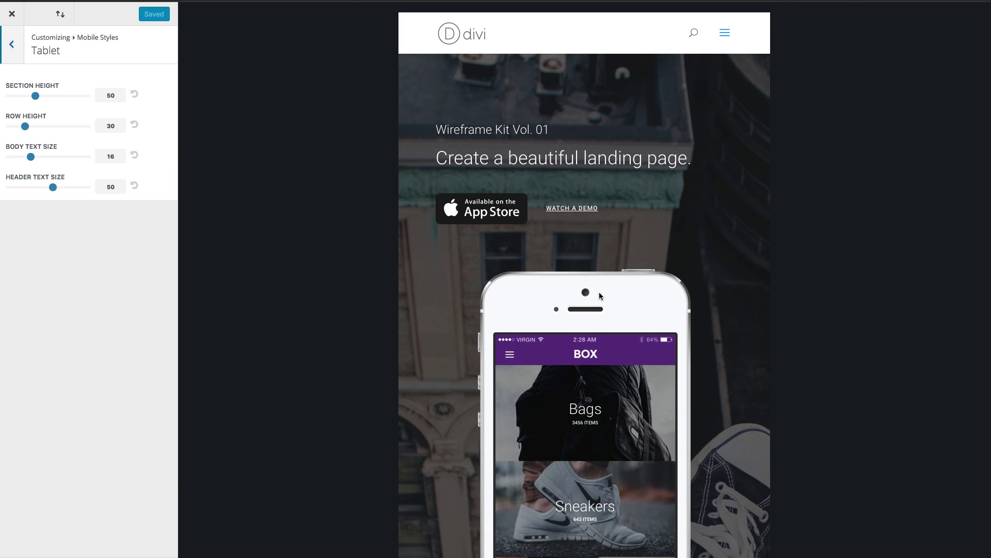
click(13, 46)
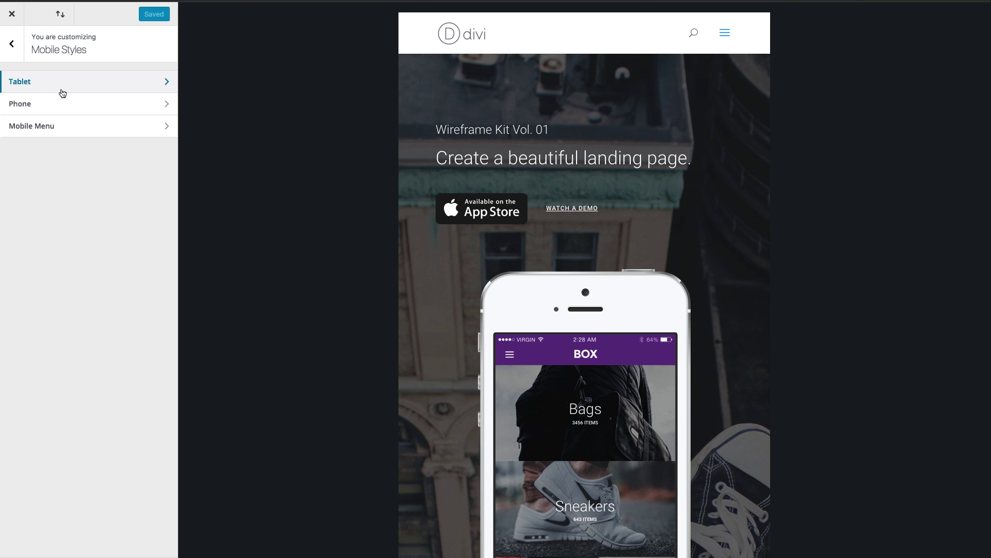
Review the Tablet settings (section 50, row 30, body 16, header 50) against the tablet preview
click(97, 89)
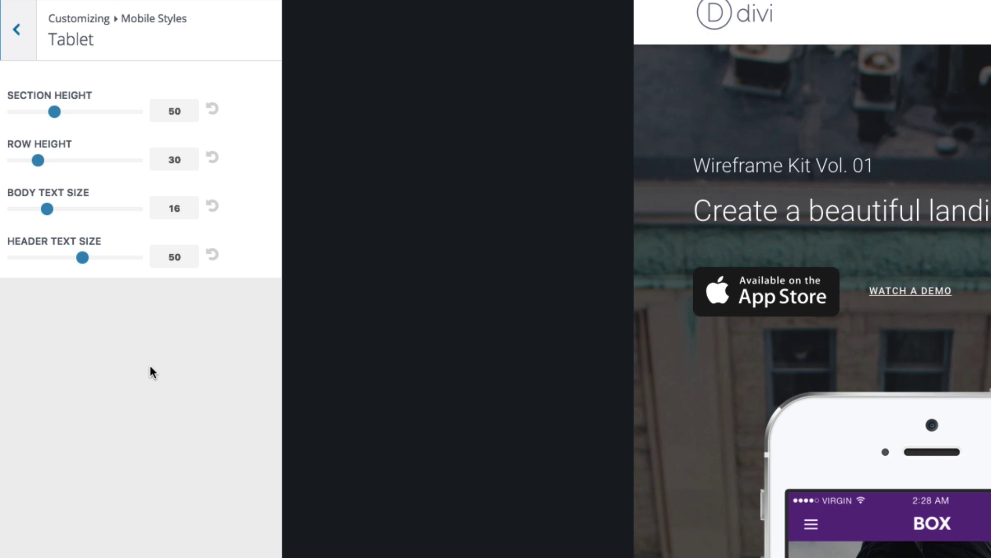
scroll(835, 273, down, 5)
scroll(835, 274, up, 5)
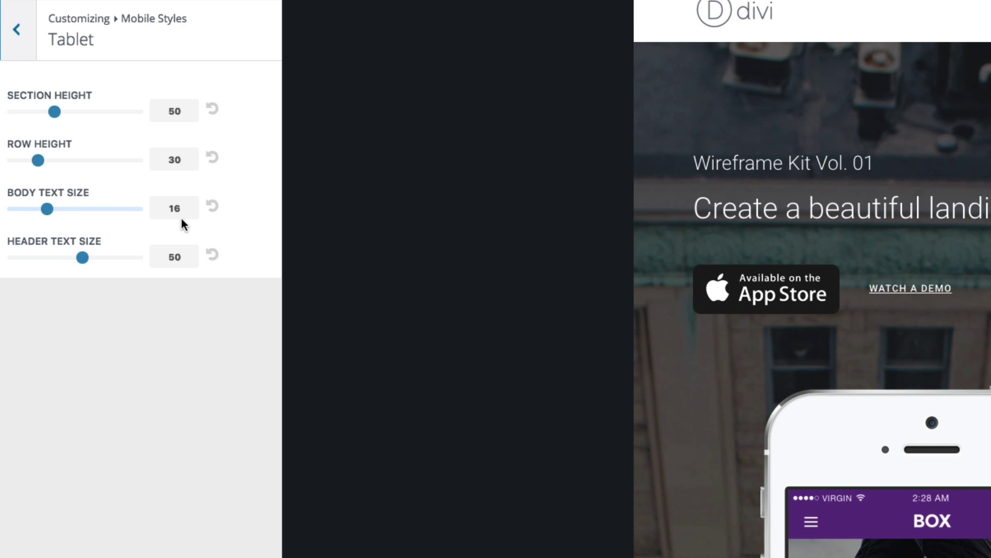
click(163, 377)
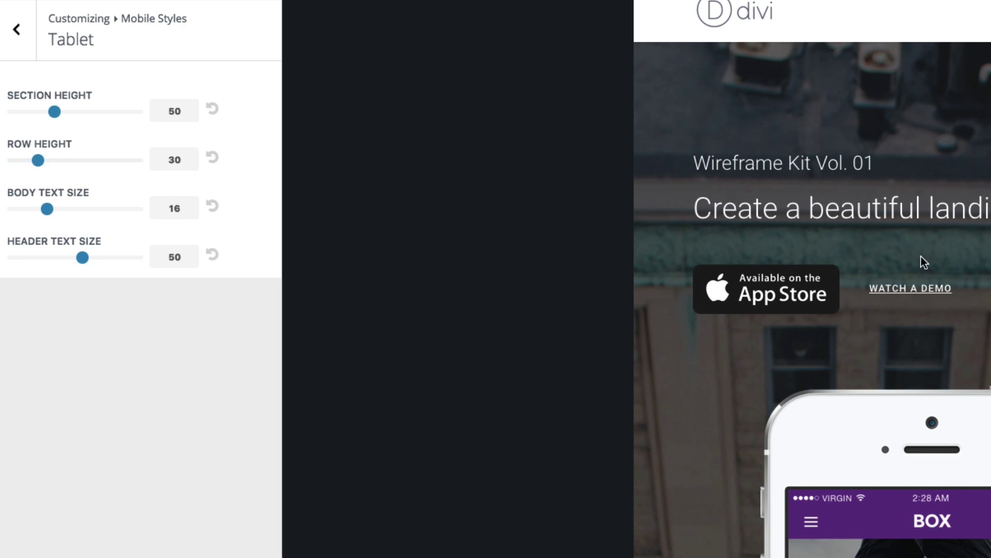
scroll(935, 277, down, 10)
scroll(938, 281, down, 10)
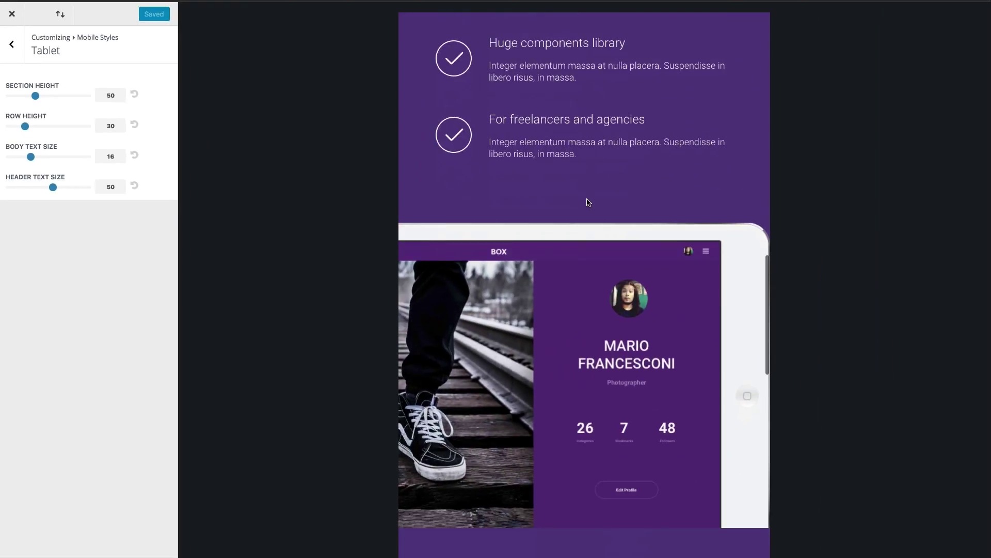
scroll(587, 203, up, 8)
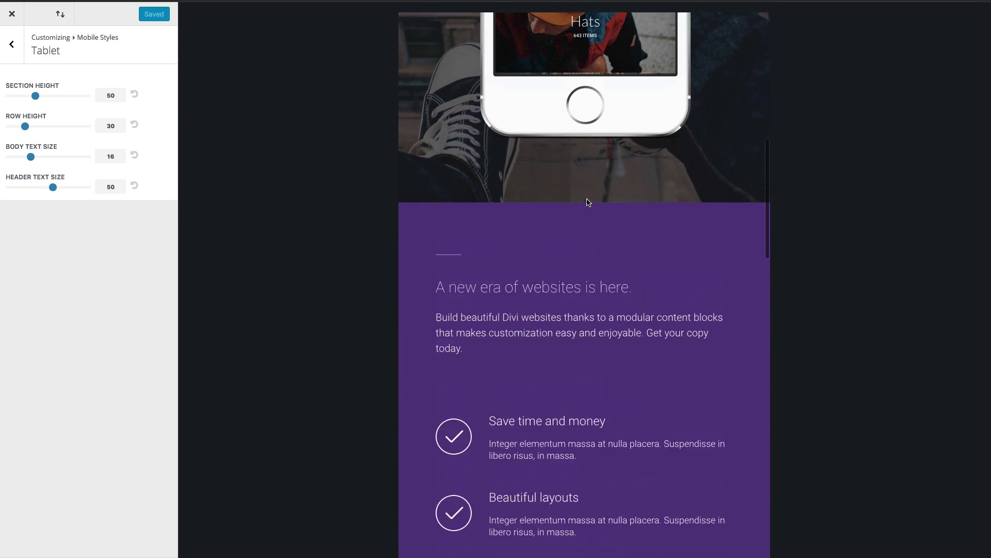
scroll(425, 241, down, 5)
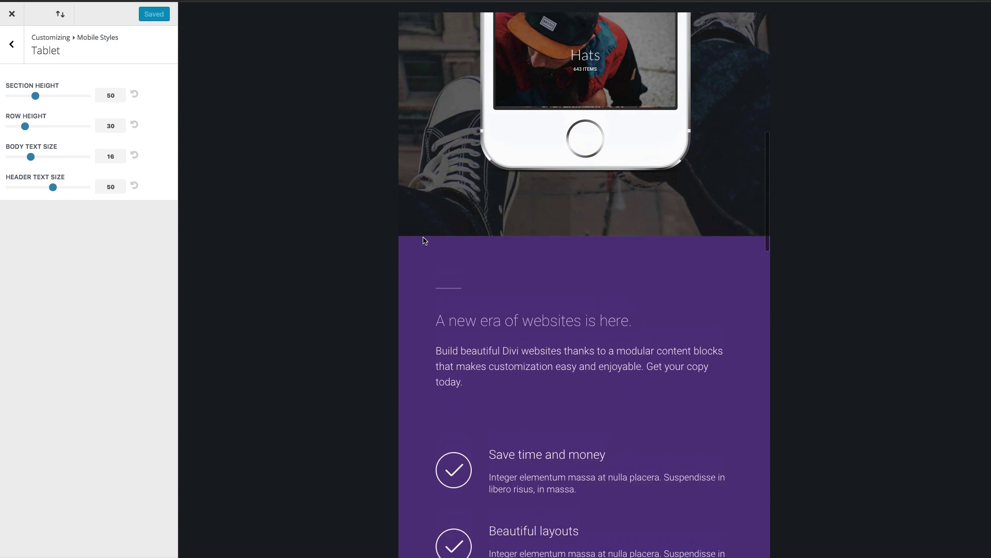
scroll(424, 239, down, 2)
scroll(497, 290, up, 5)
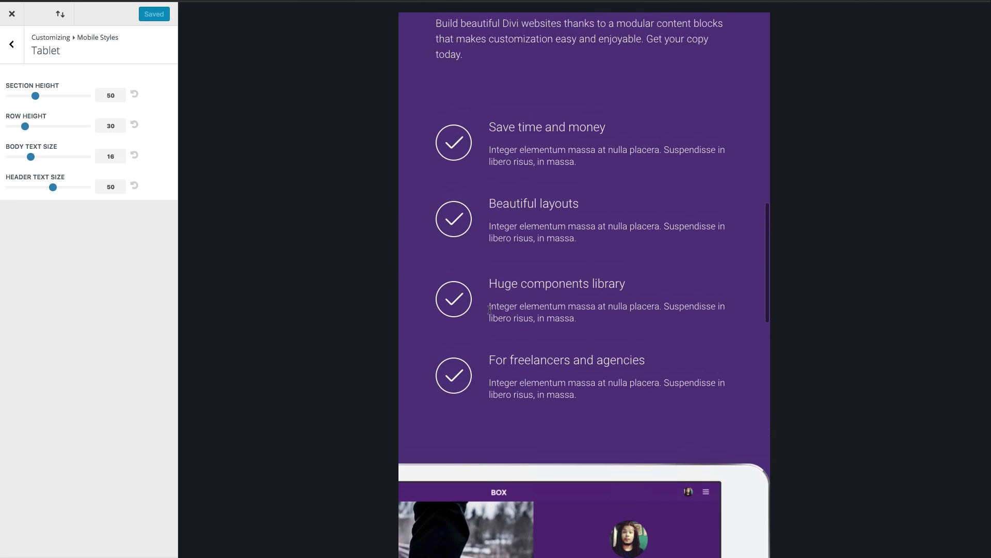
Set the tablet section height to 58, checking the result in the preview
drag(35, 96, 59, 99)
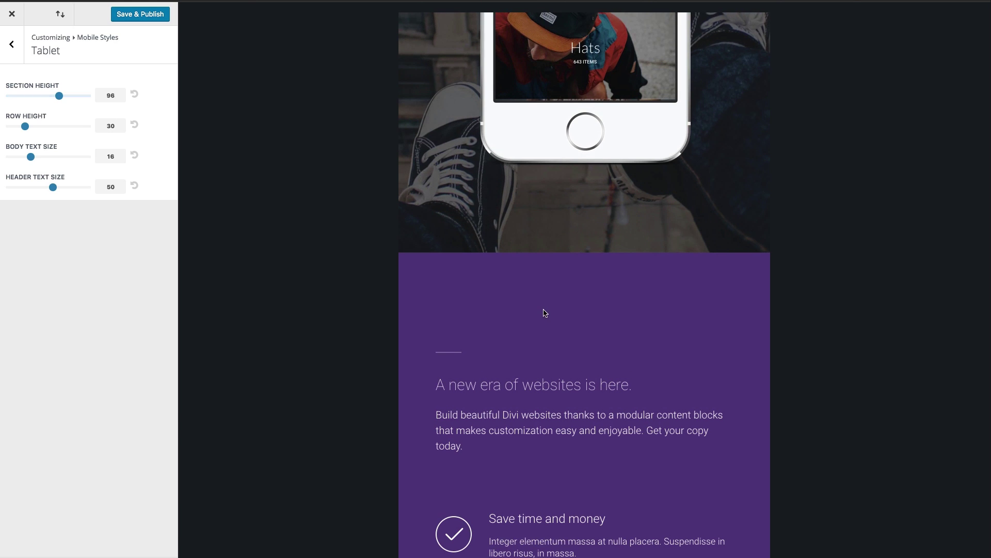
scroll(547, 312, down, 4)
scroll(622, 250, down, 3)
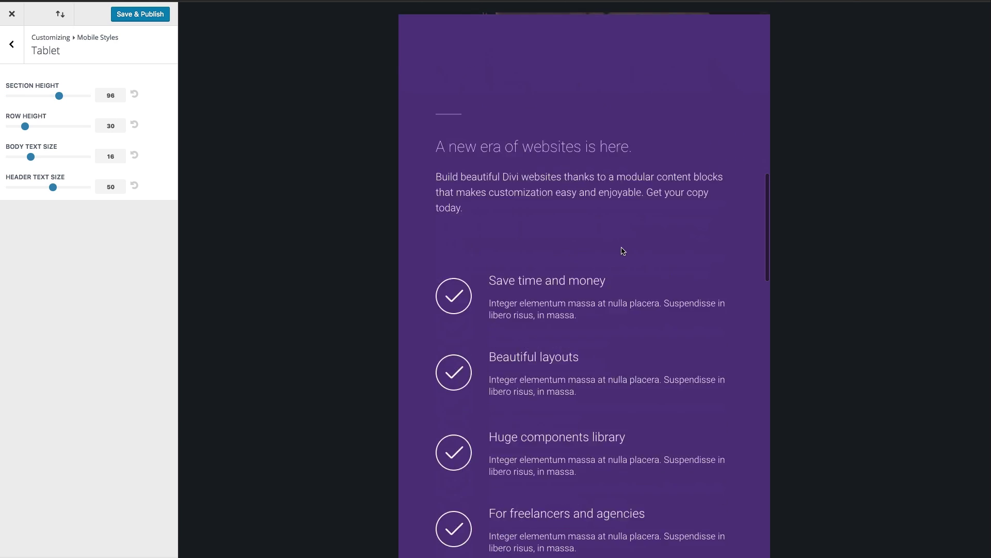
scroll(622, 251, up, 5)
drag(59, 95, 40, 97)
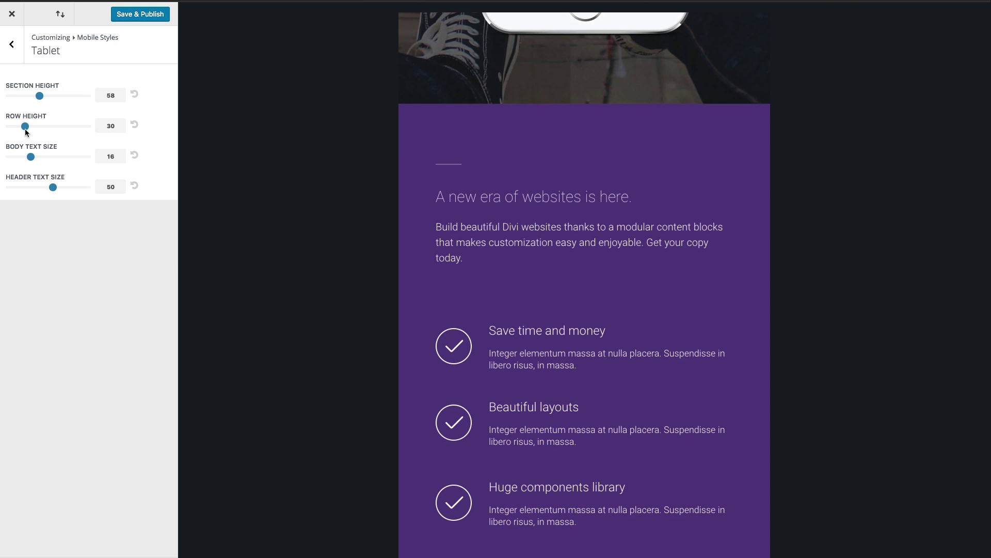
scroll(518, 169, down, 3)
scroll(484, 161, up, 1)
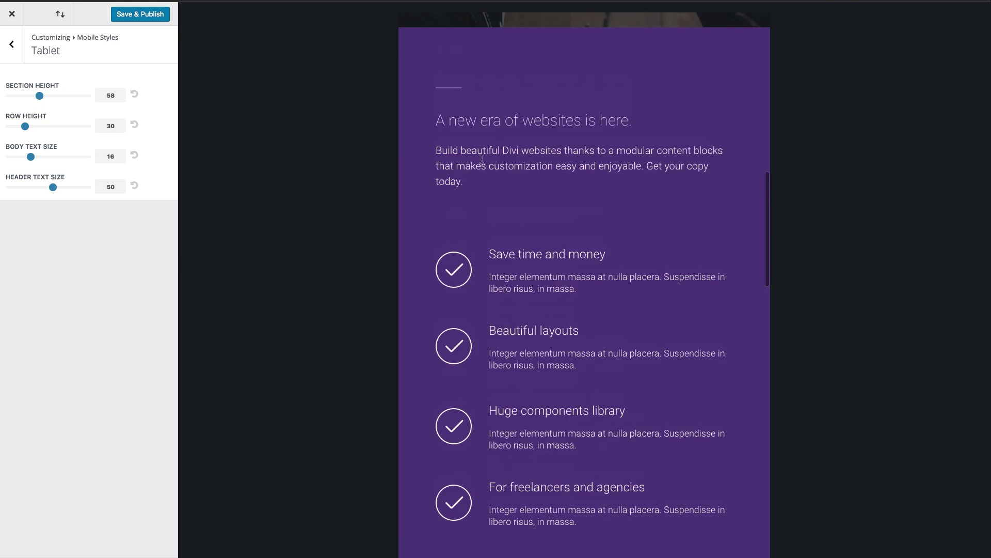
scroll(591, 294, down, 11)
scroll(586, 299, up, 5)
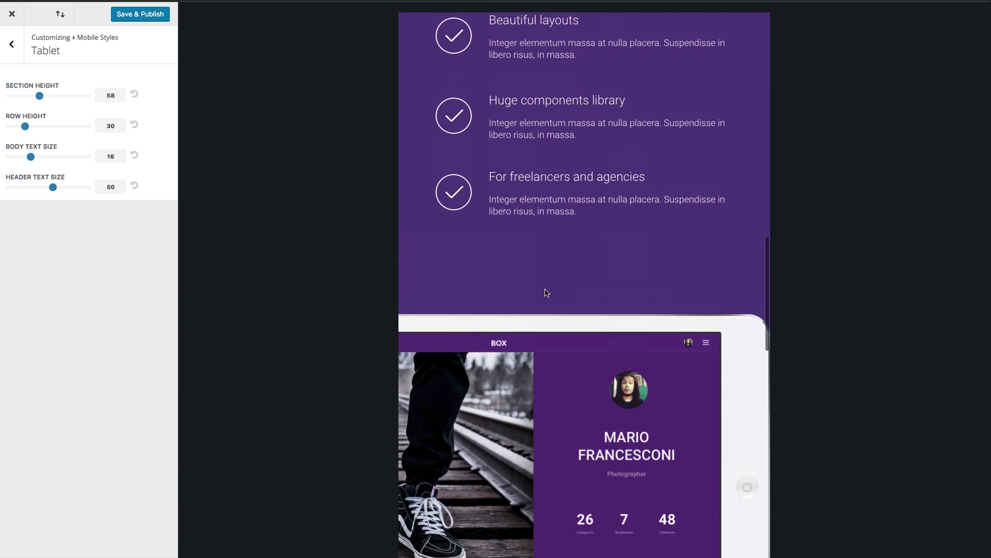
scroll(587, 299, up, 3)
scroll(568, 301, down, 8)
scroll(567, 301, up, 2)
Raise the tablet row height to 44 and settle the header text size at 50
click(26, 126)
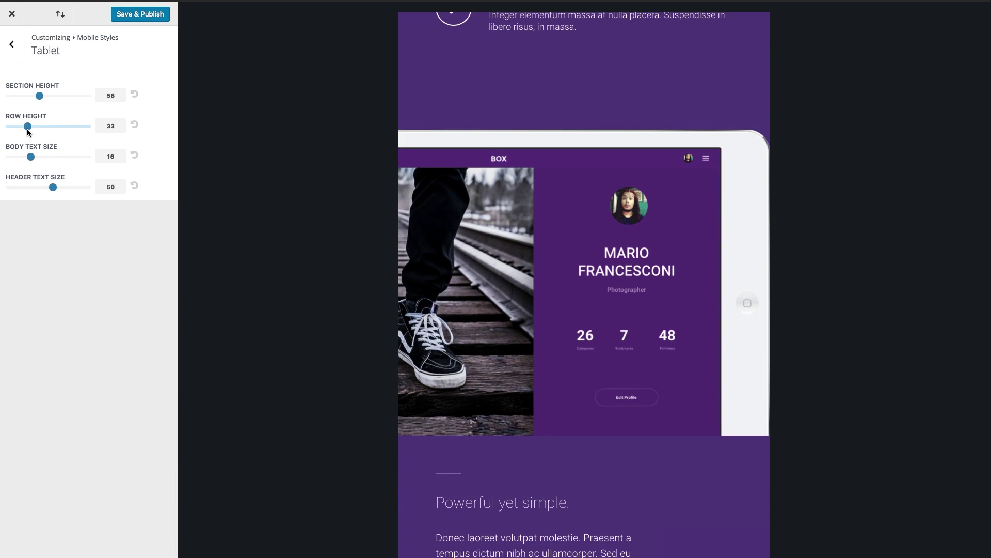
drag(27, 126, 35, 162)
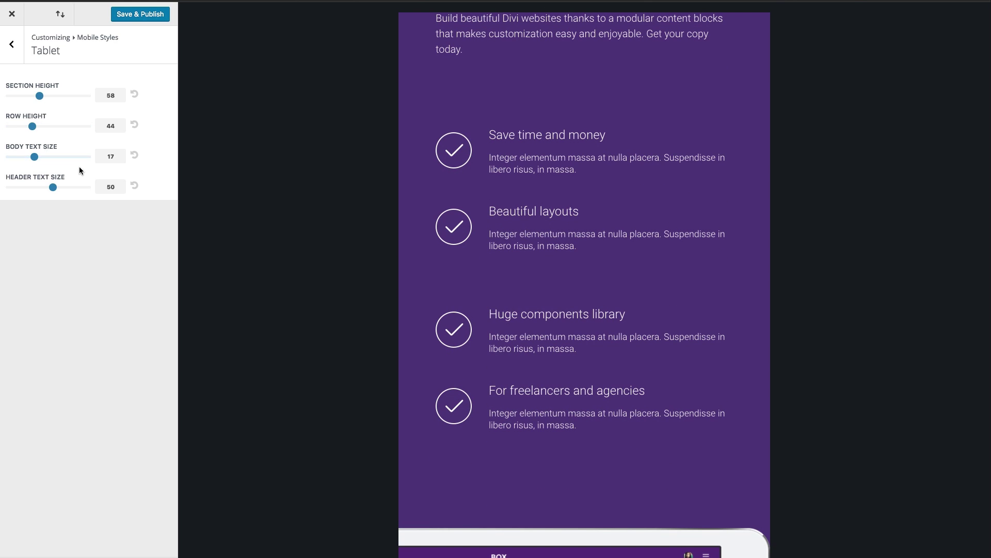
scroll(605, 265, up, 15)
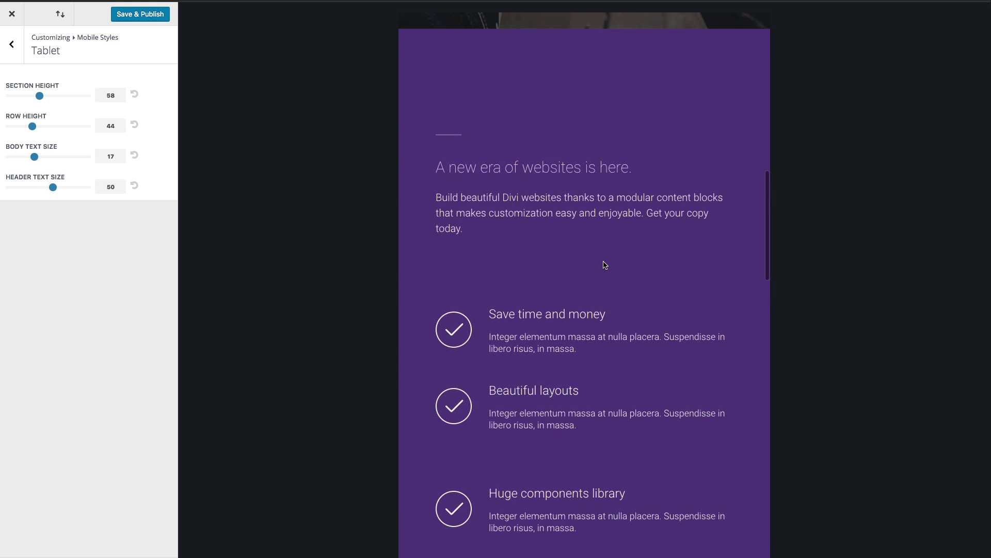
scroll(605, 264, down, 15)
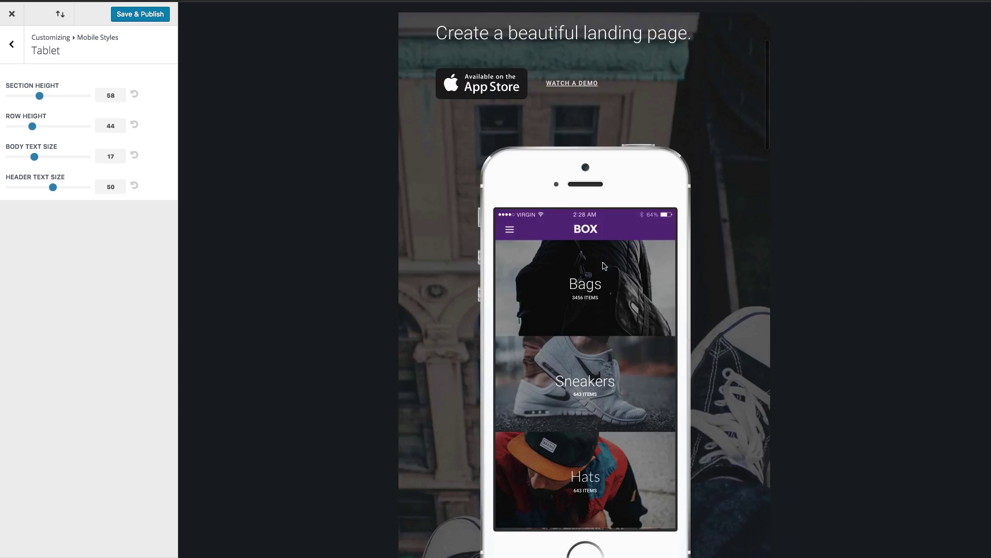
scroll(604, 266, up, 3)
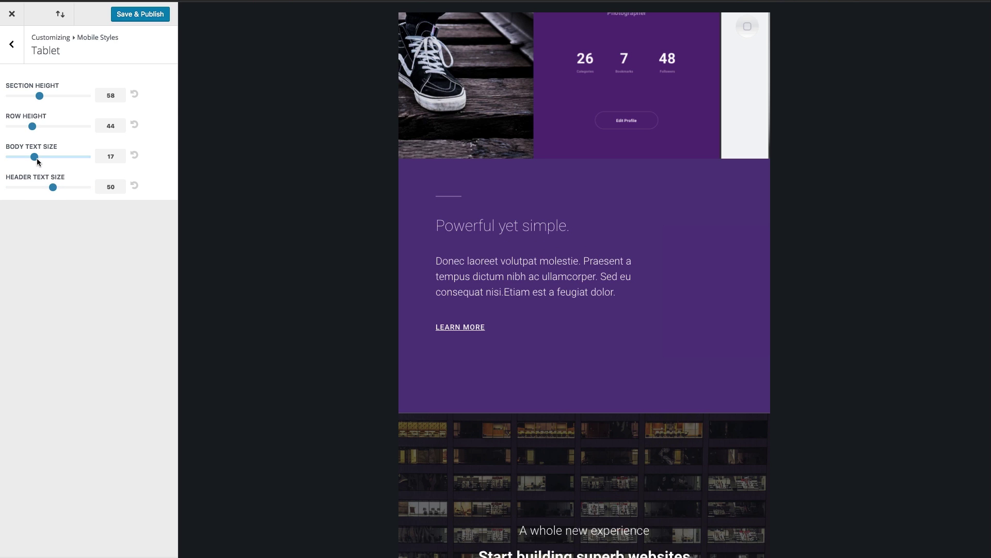
click(44, 188)
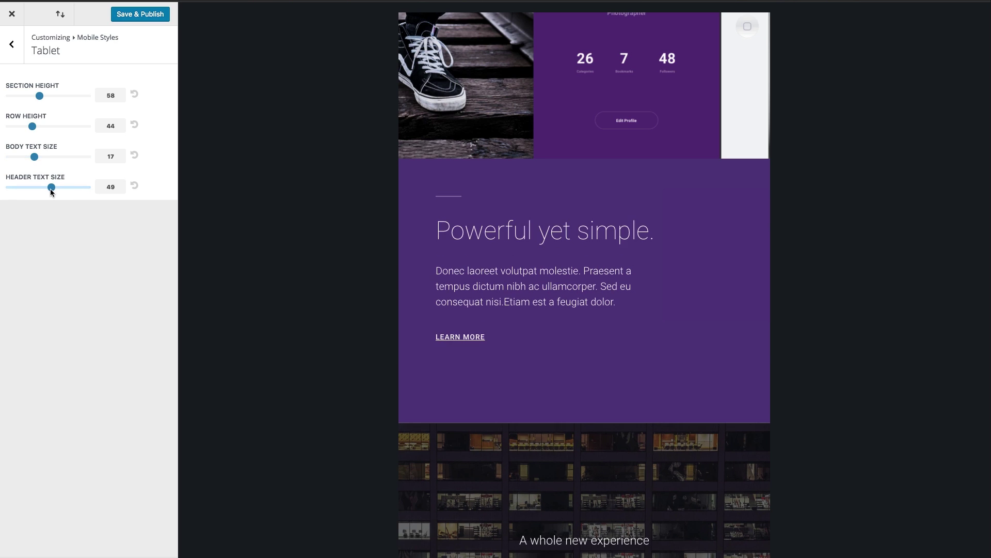
drag(47, 192, 53, 194)
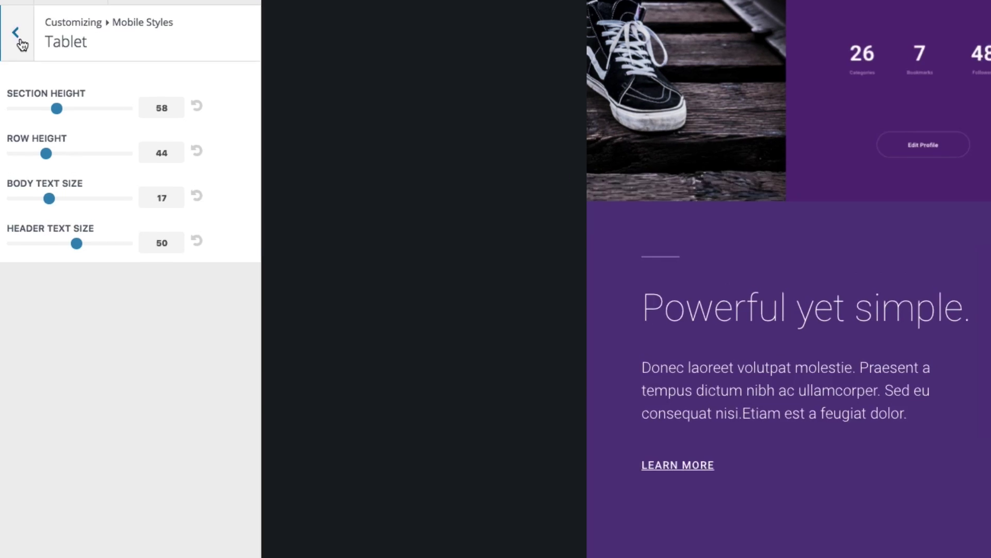
Switch to the Phone settings (section 50, row 30, body 14, header 30) and scroll the phone preview
click(12, 46)
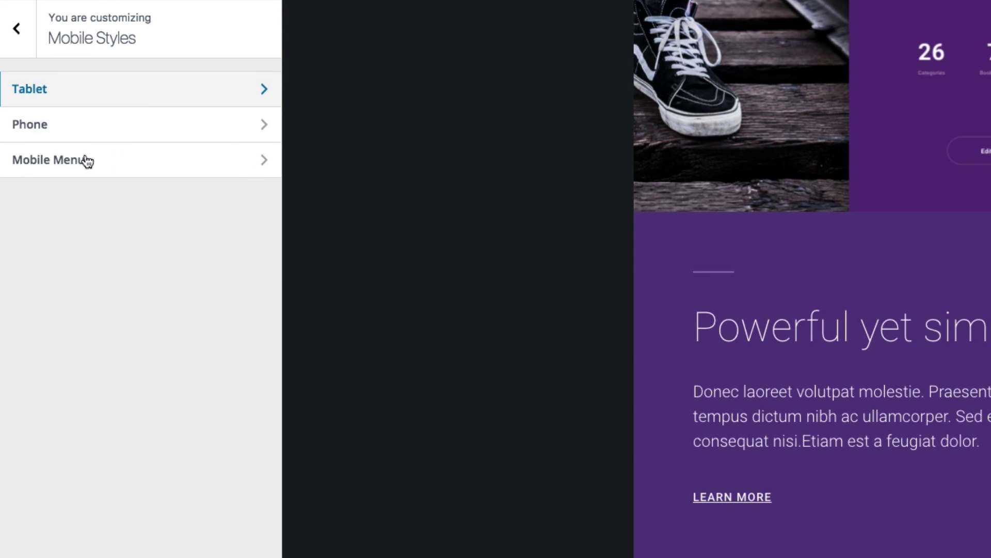
click(171, 136)
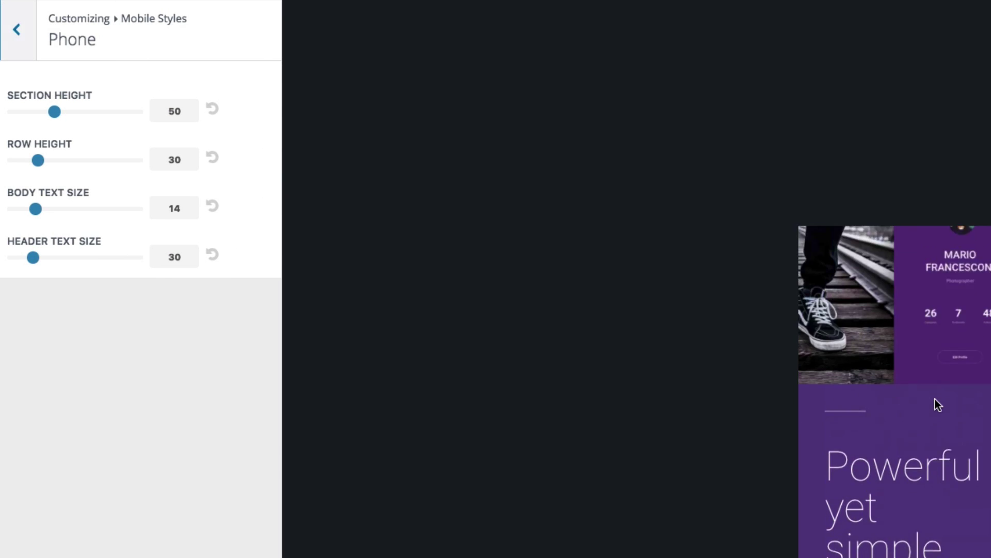
scroll(935, 399, down, 5)
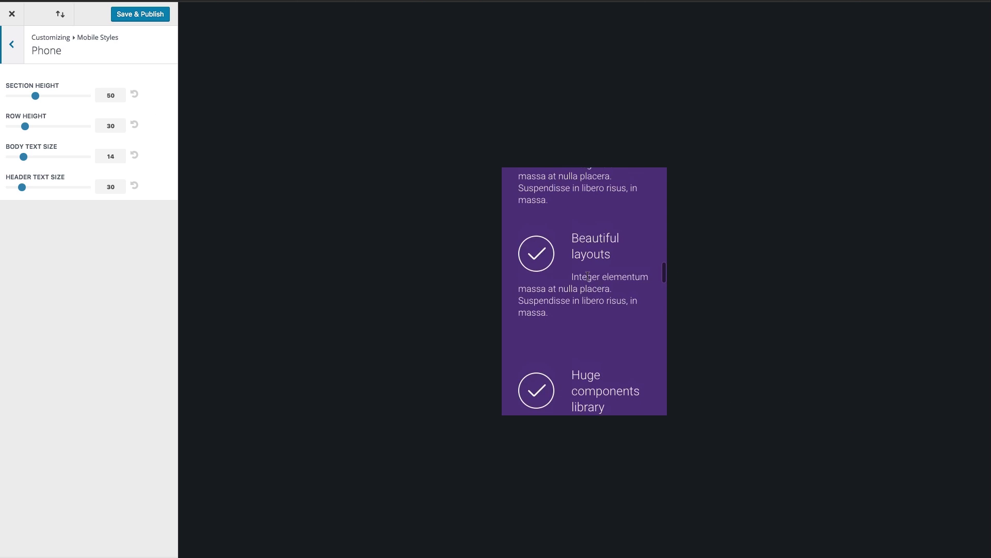
scroll(588, 276, up, 10)
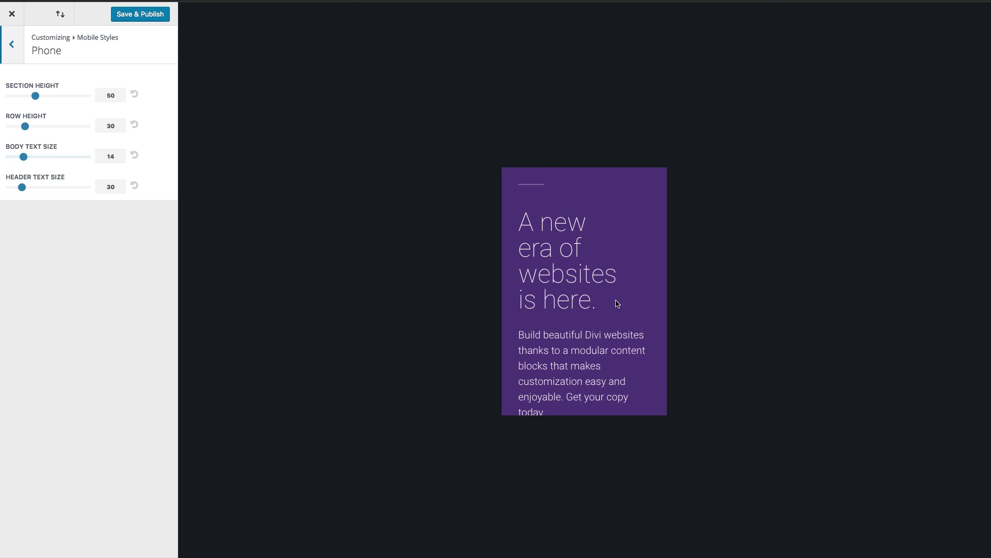
scroll(620, 307, down, 2)
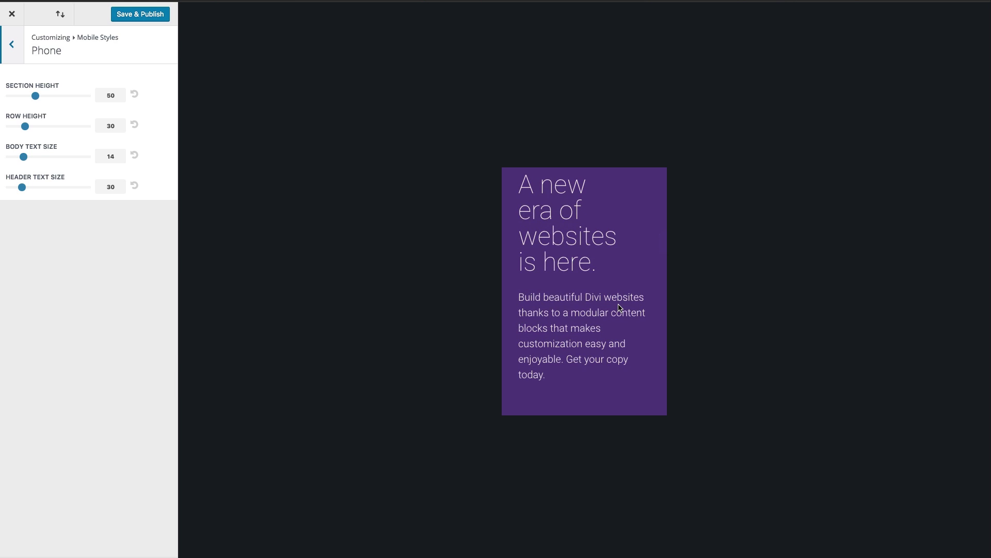
Shrink the phone section height to 5
drag(34, 97, 29, 98)
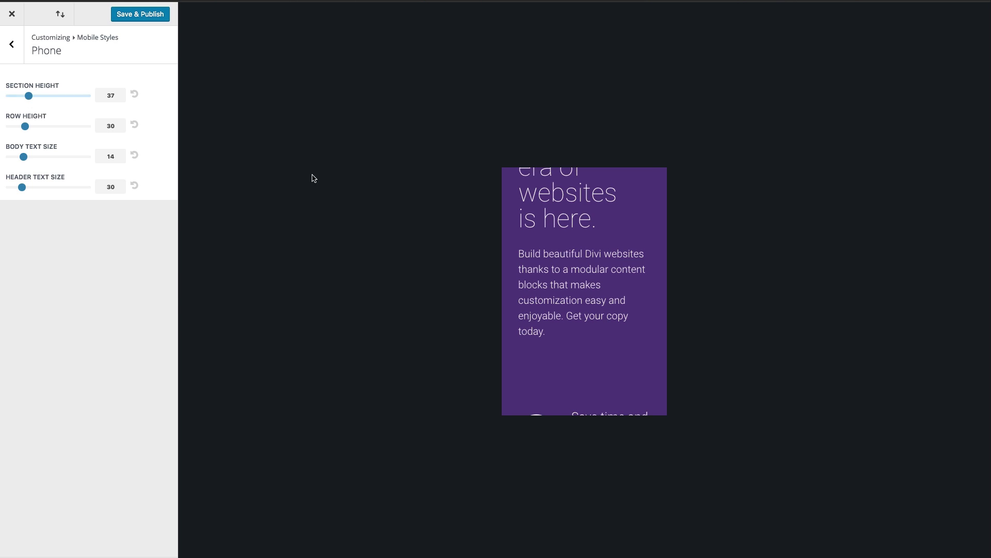
scroll(584, 278, up, 5)
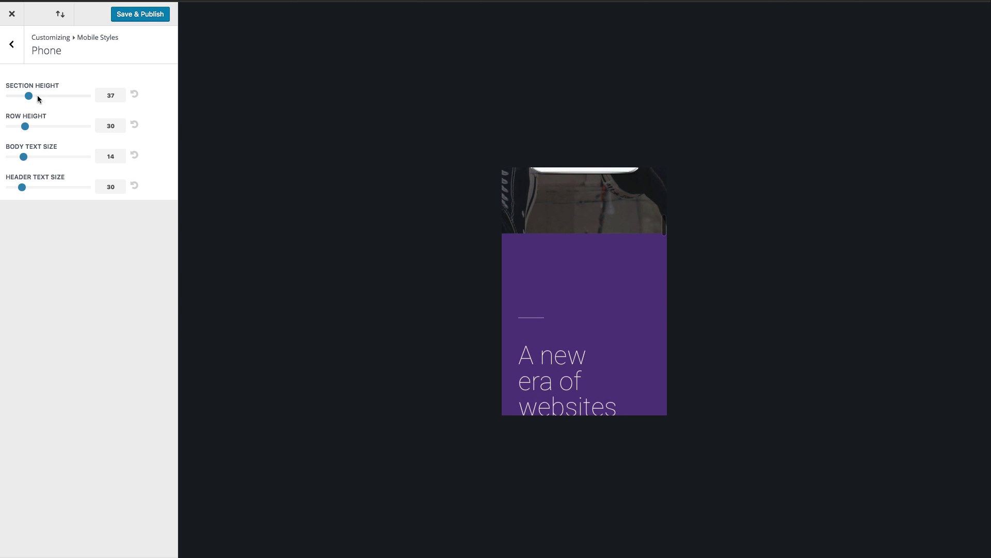
drag(30, 100, 12, 100)
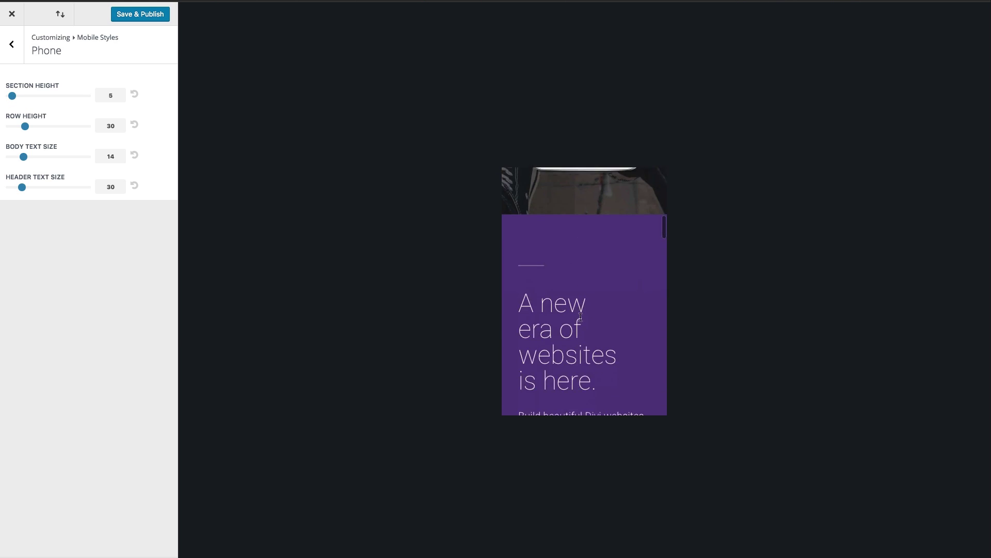
scroll(580, 317, down, 5)
Set phone row height to 17 and header text size to 37, then return to Mobile Styles
click(15, 129)
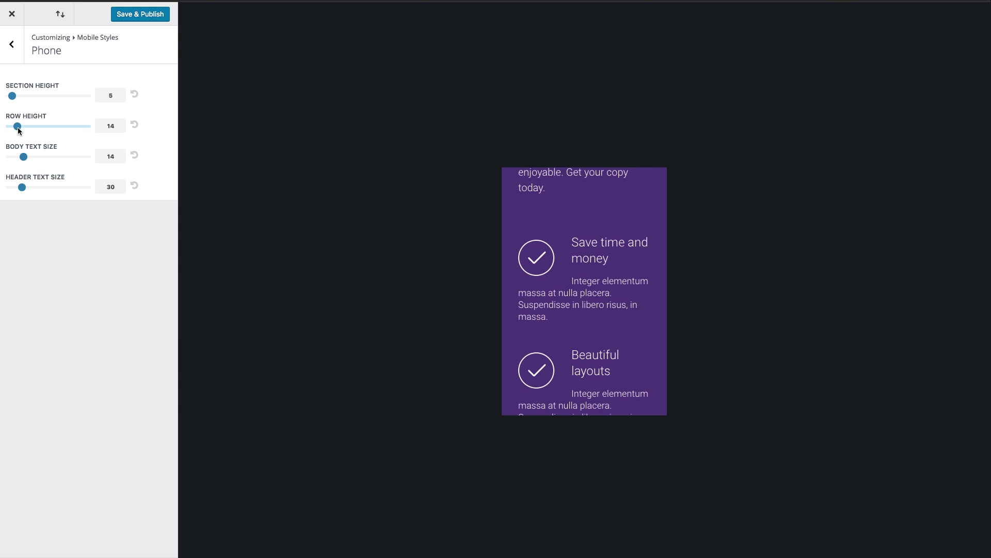
drag(18, 130, 20, 130)
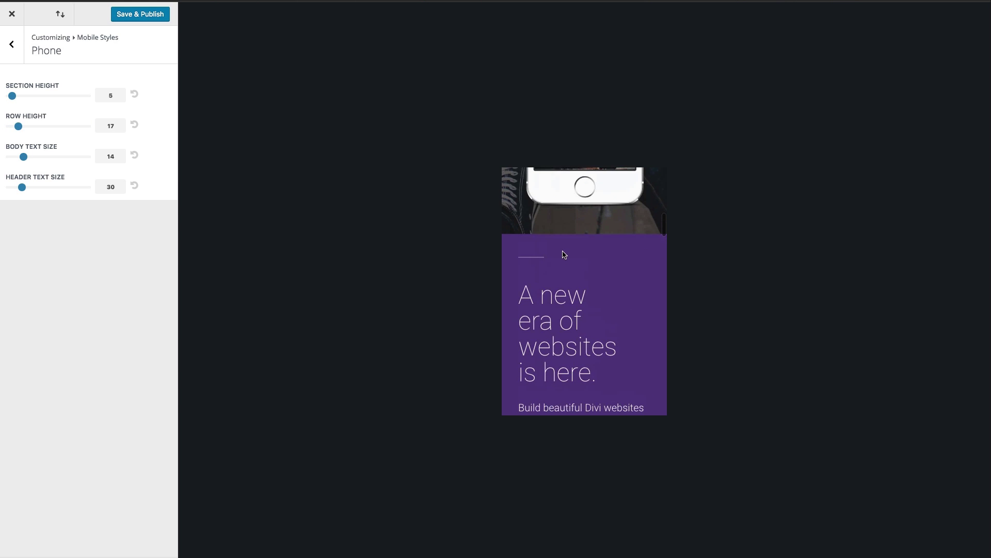
mouse_move(23, 184)
mouse_down()
mouse_move(32, 185)
mouse_move(23, 185)
mouse_up()
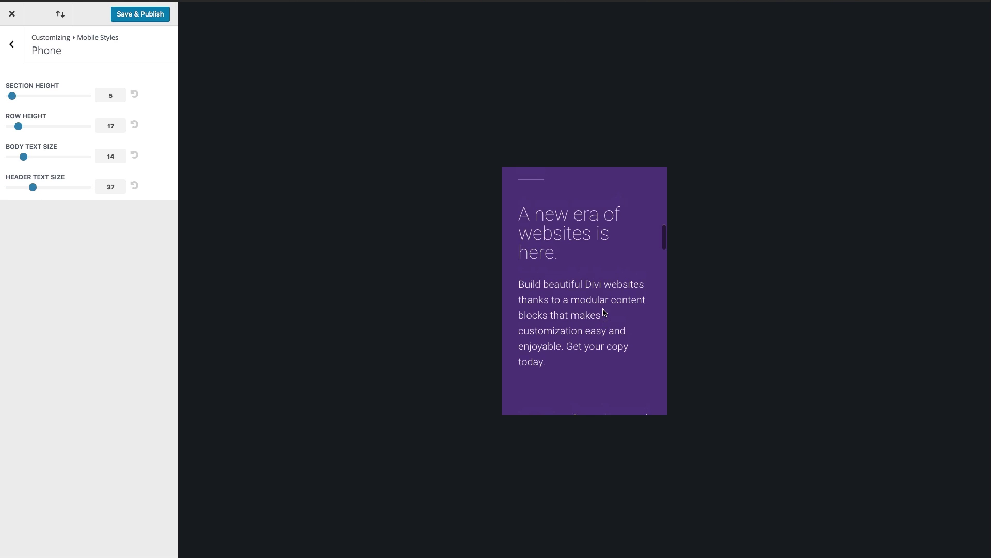
scroll(604, 311, down, 15)
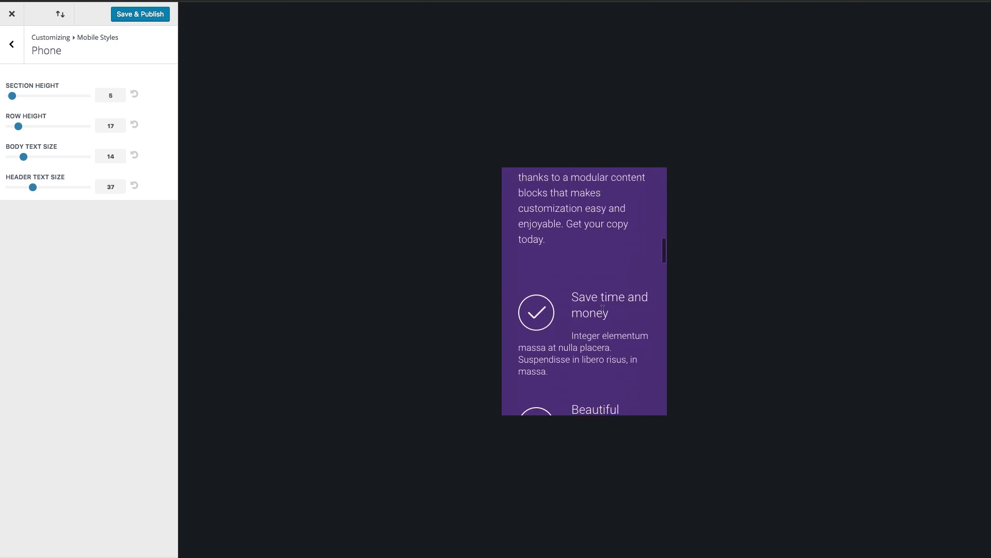
scroll(604, 313, down, 15)
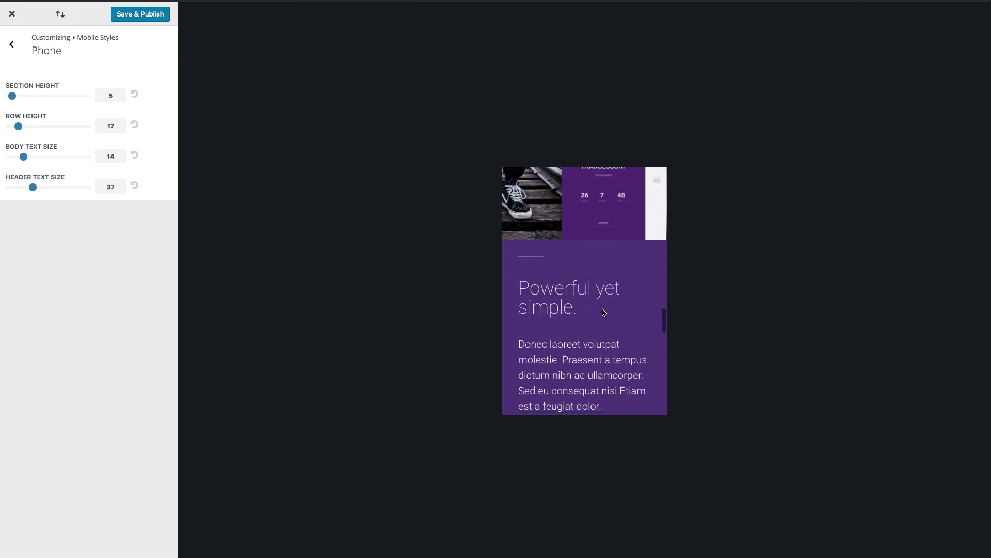
scroll(602, 309, down, 10)
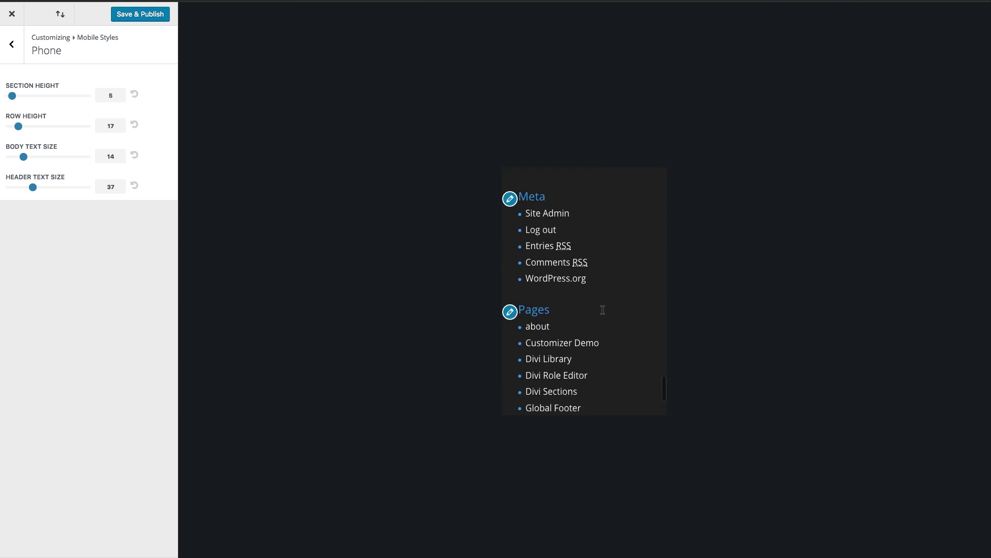
scroll(604, 313, up, 15)
scroll(604, 313, up, 10)
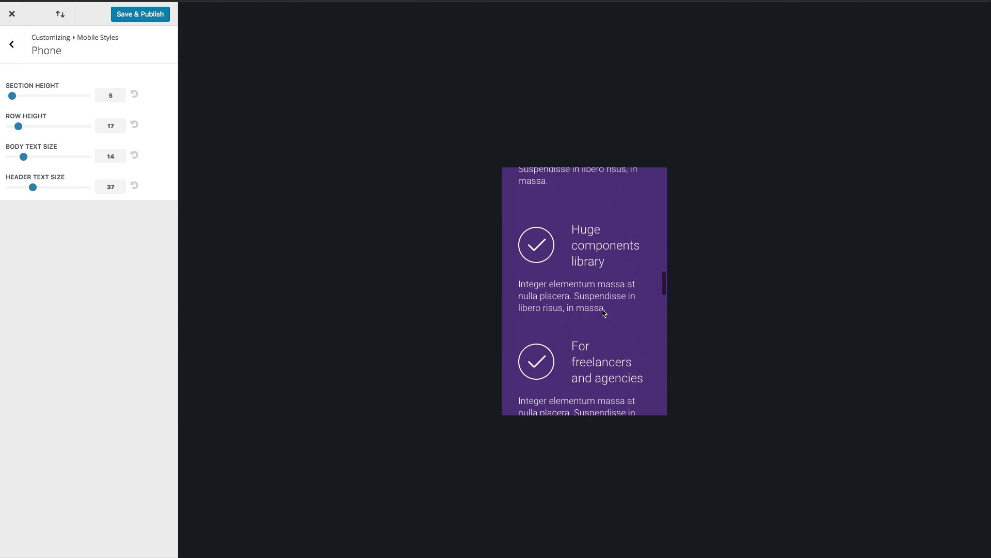
click(11, 44)
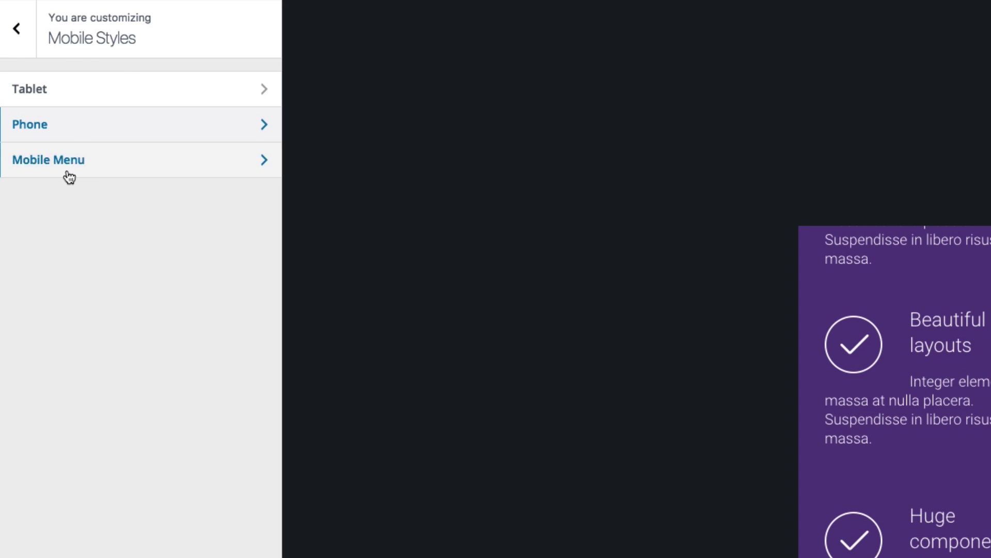
In Mobile Menu settings, toggle Hide Logo Image on and back off so the logo stays visible
click(78, 168)
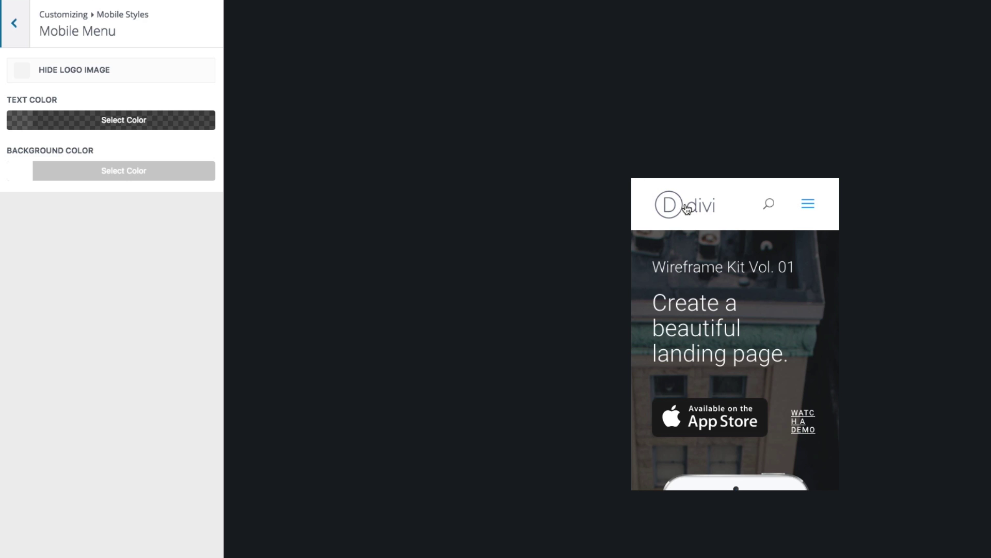
click(17, 77)
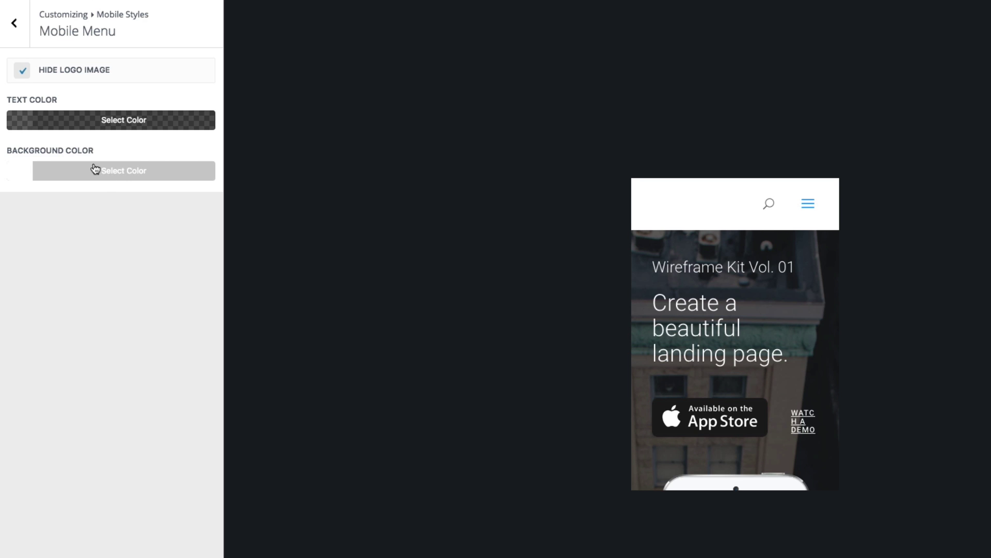
click(25, 72)
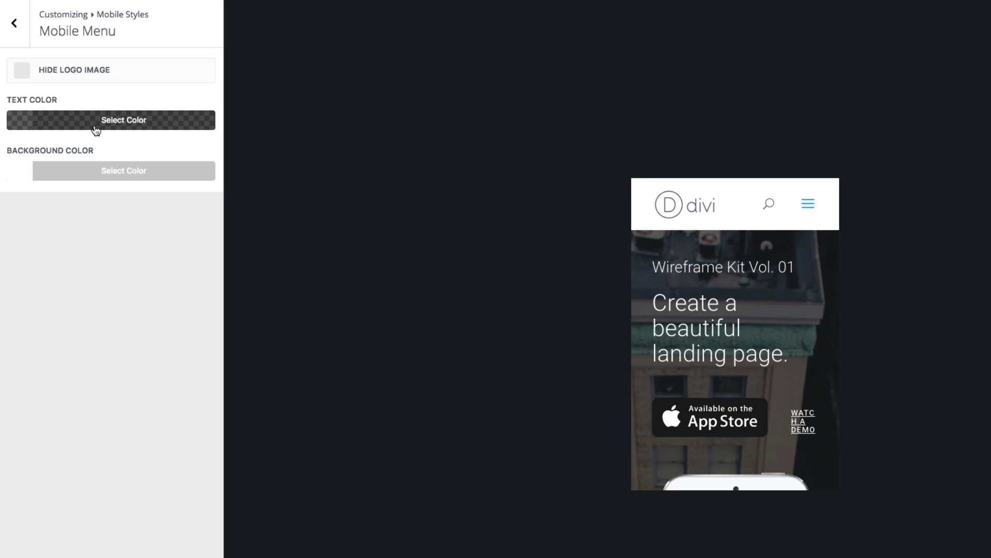
Set the mobile menu text colour to orange rgba(224,153,0,0.6)
click(94, 129)
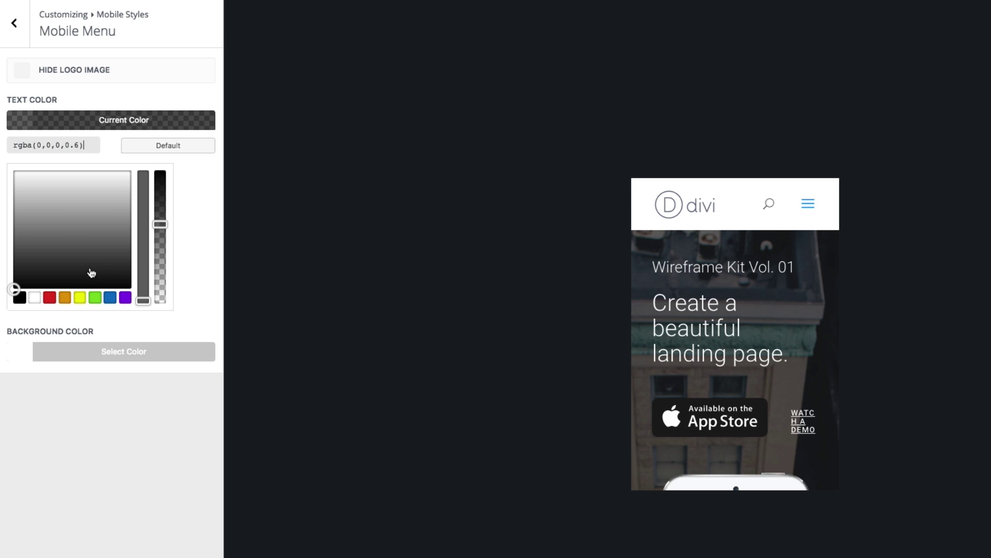
click(65, 299)
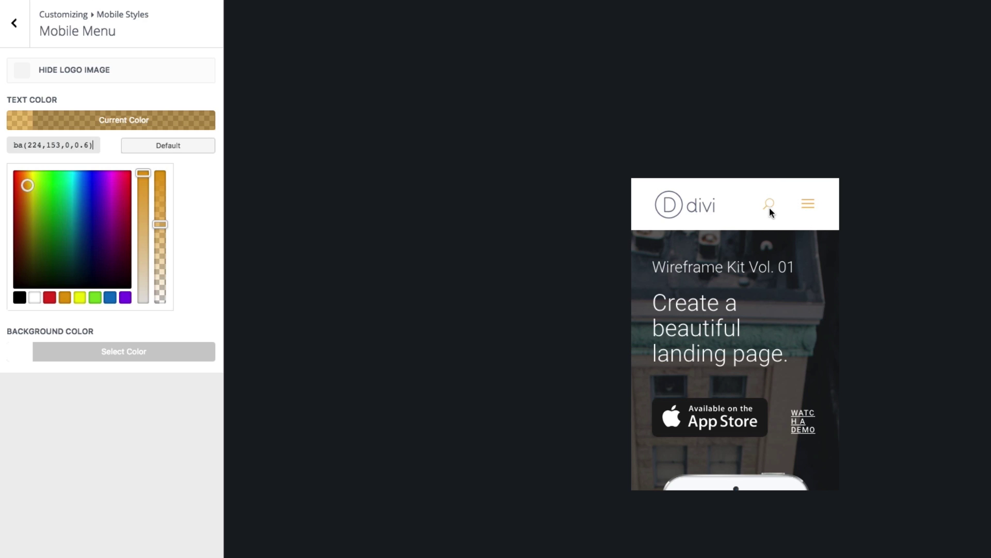
click(50, 124)
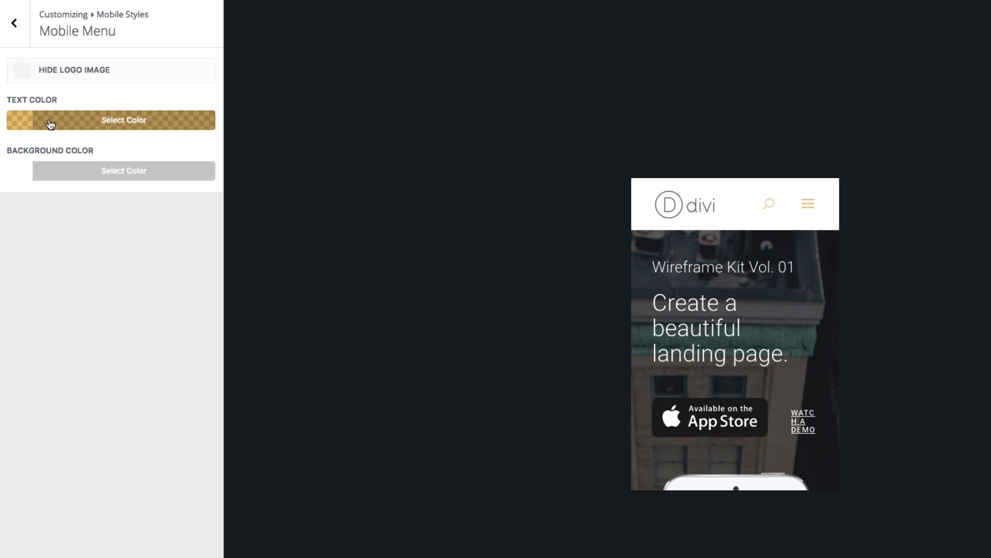
click(57, 178)
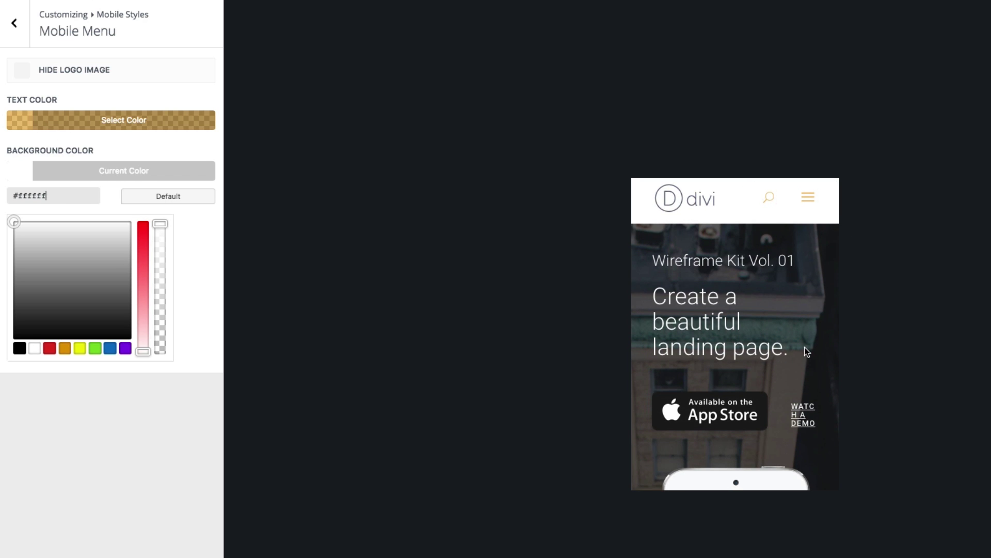
Make the mobile menu background yellow #edf000 and reset the menu text colour to default
click(85, 353)
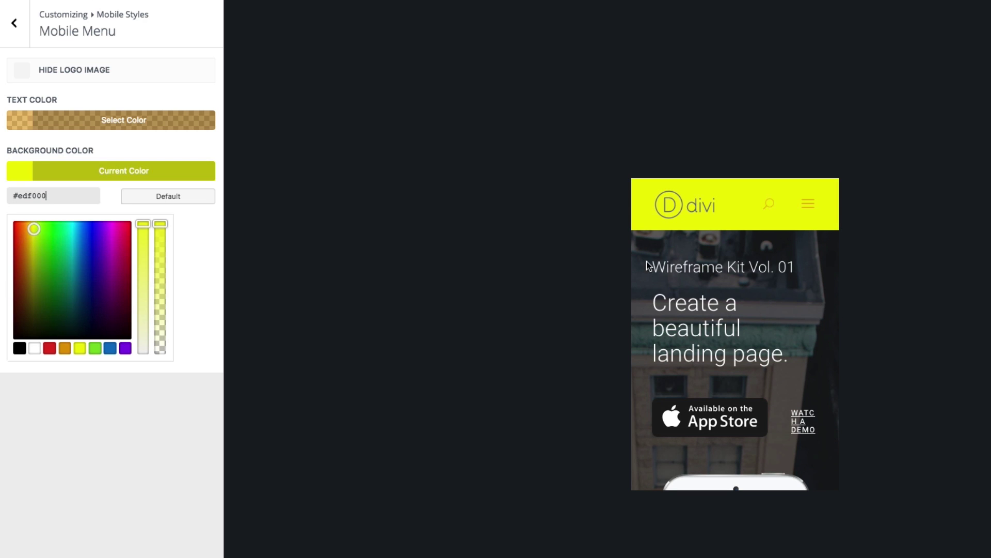
click(100, 126)
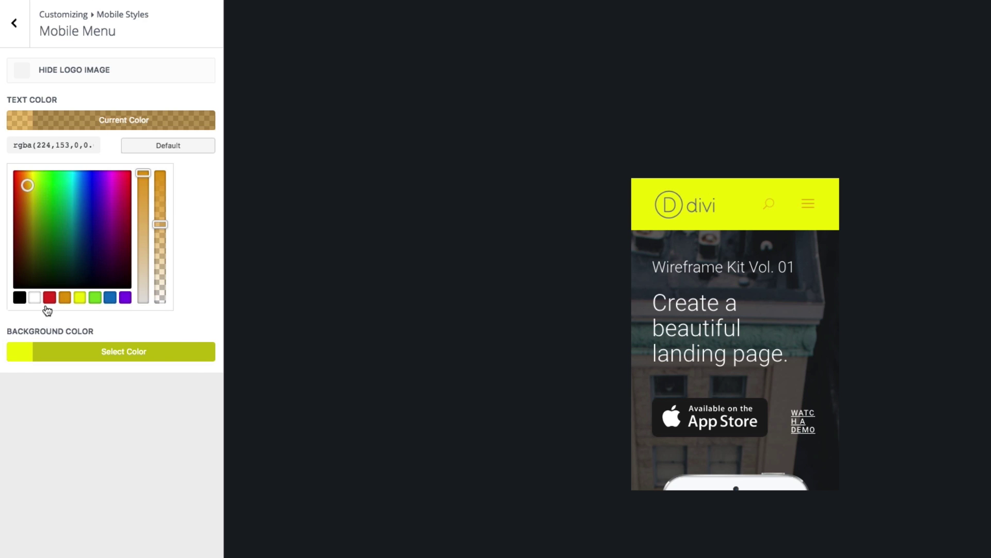
click(21, 298)
click(194, 148)
click(317, 361)
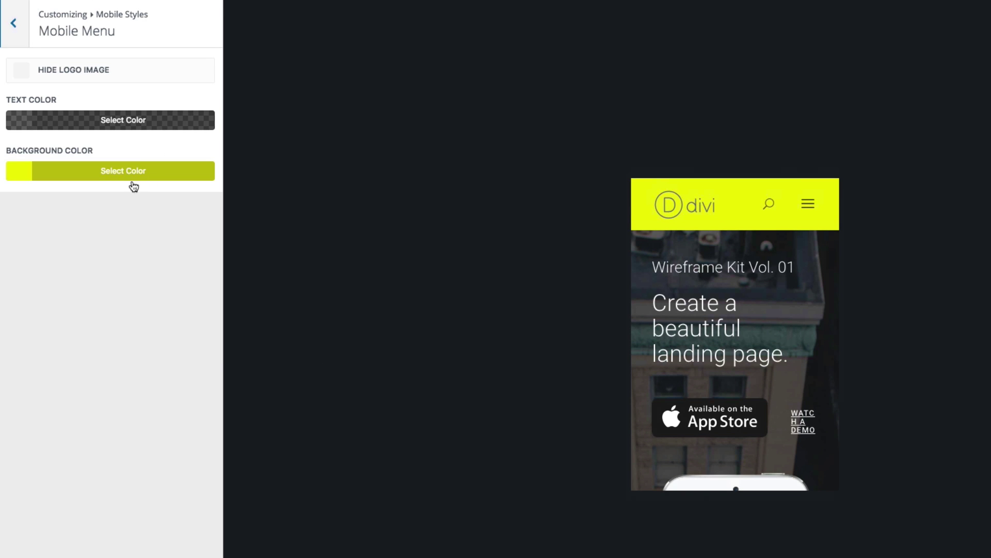